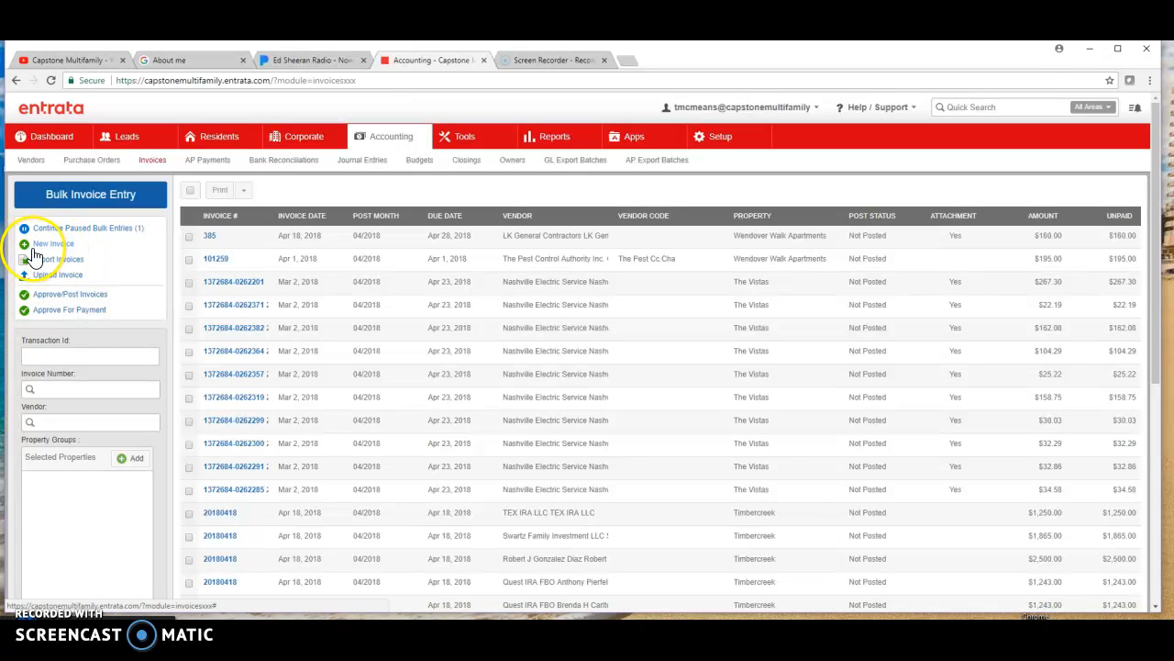
# - Start a new invoice and assign it to the Archwood Meadows property
pyautogui.click(50, 244)
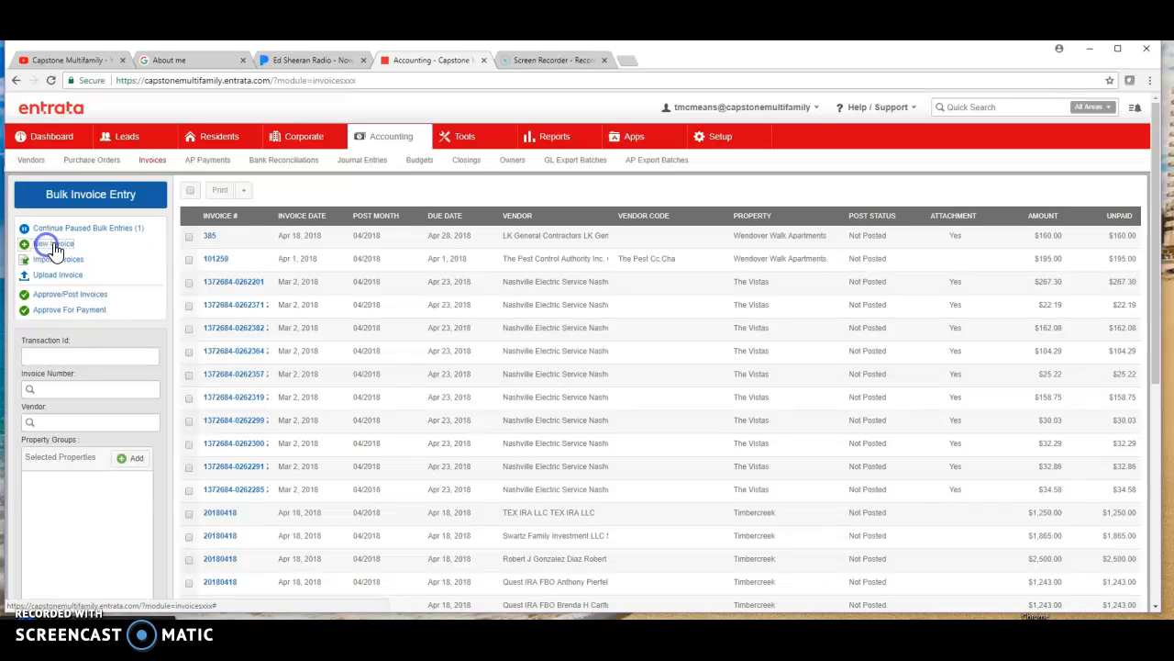
pyautogui.moveTo(77, 246); pyautogui.dragTo(34, 247)
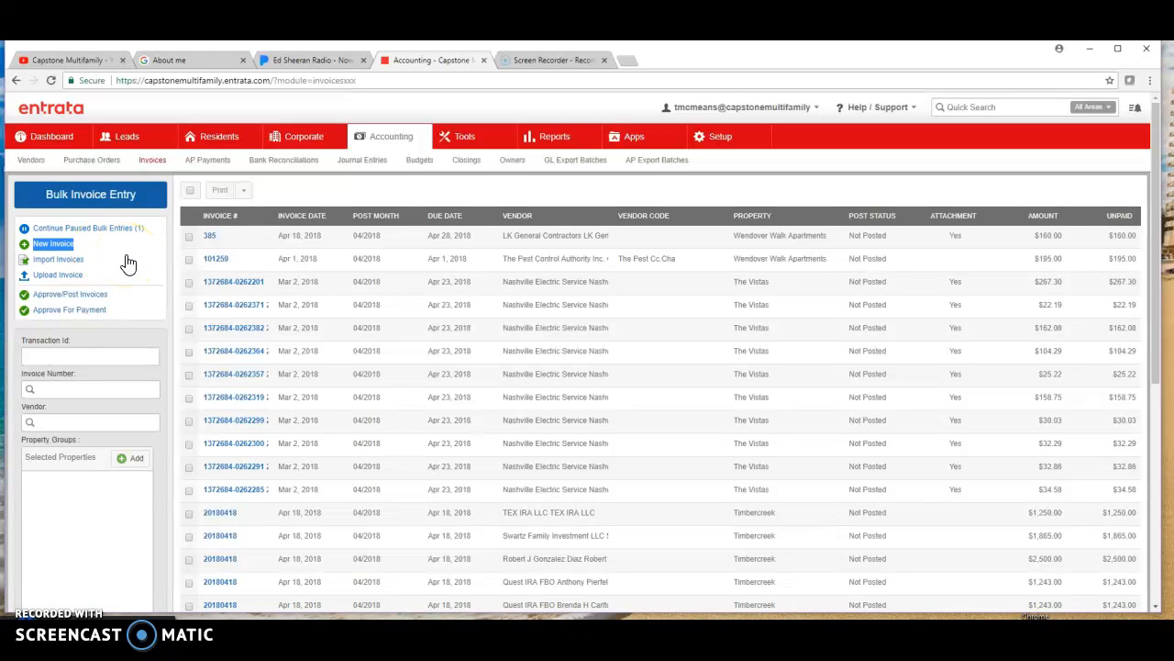
pyautogui.click(26, 244)
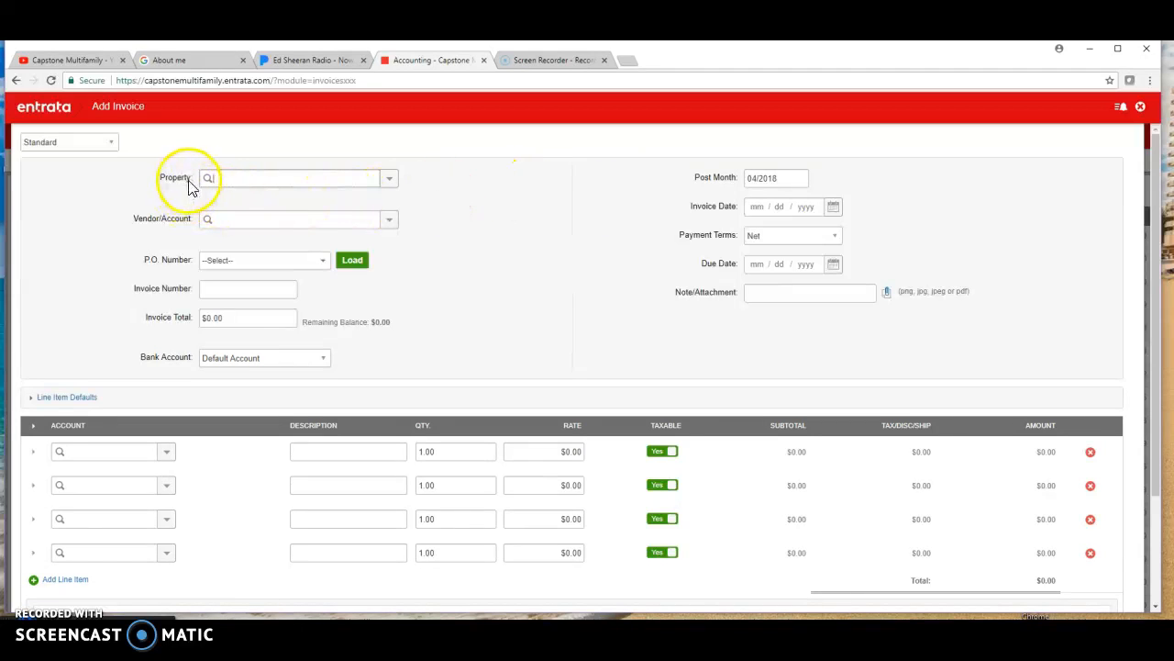
pyautogui.click(389, 179)
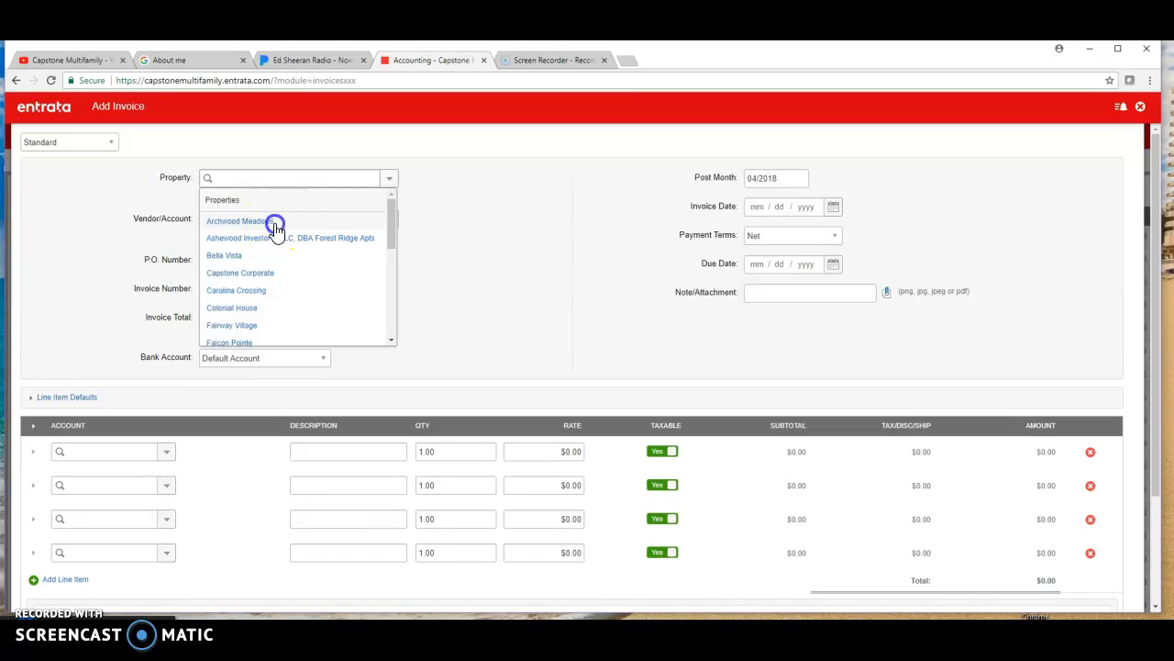
pyautogui.click(274, 221)
# - Set the invoice's vendor account to Duke Energy, Corporate
pyautogui.click(390, 220)
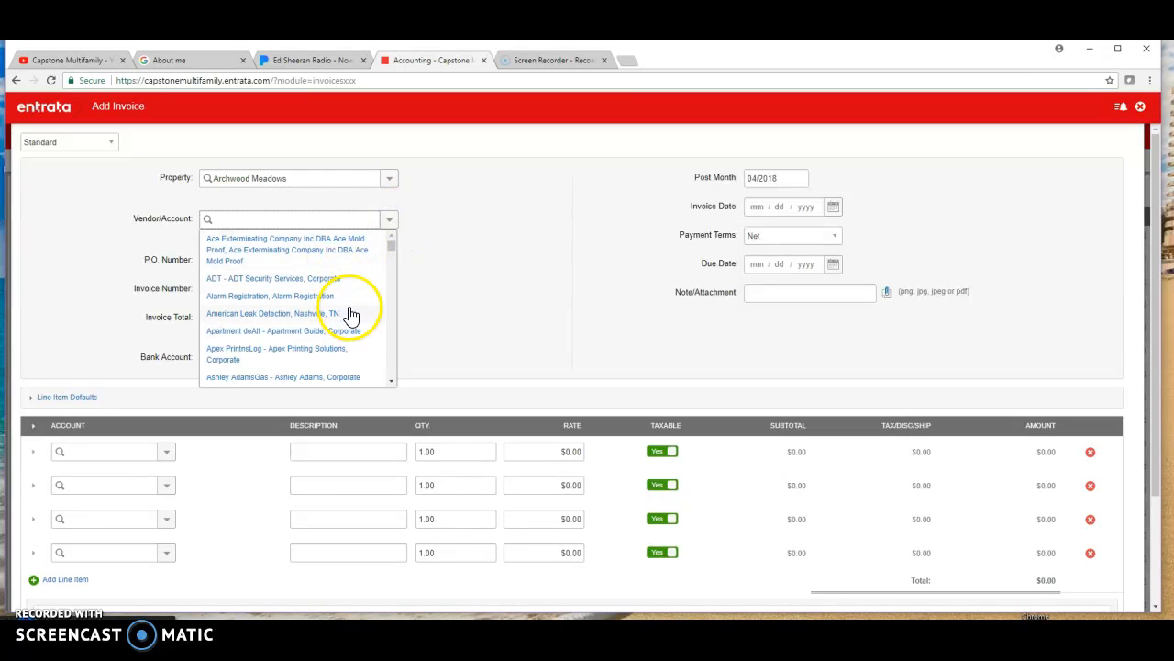
pyautogui.scroll(-3, 353, 314)
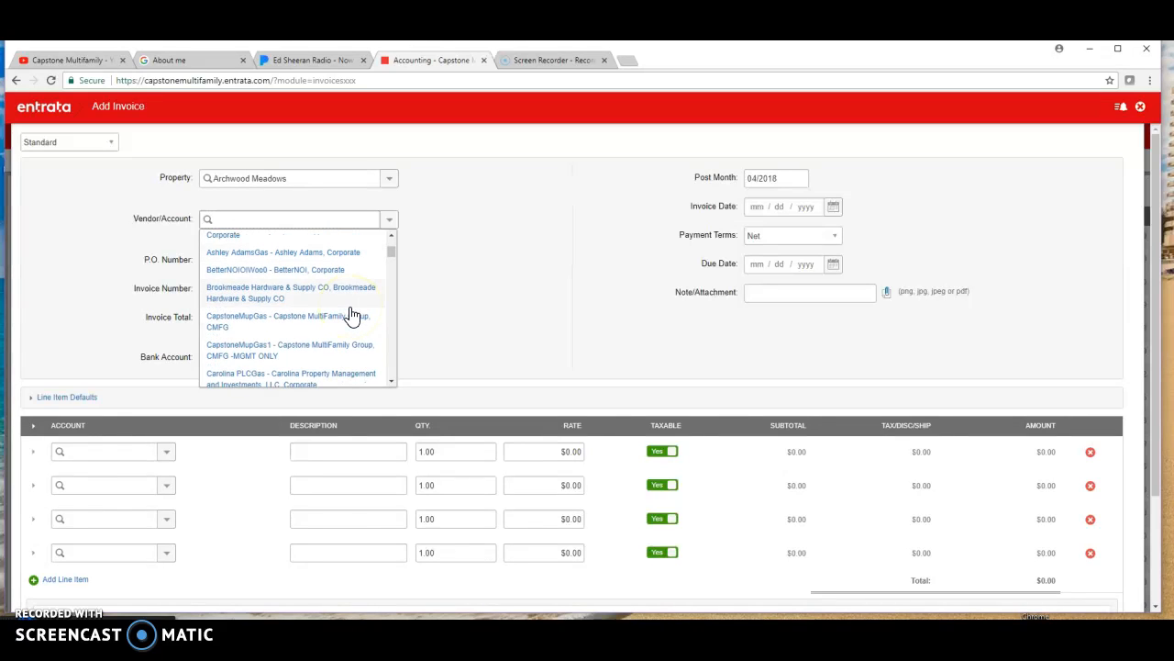
pyautogui.scroll(-3, 354, 315)
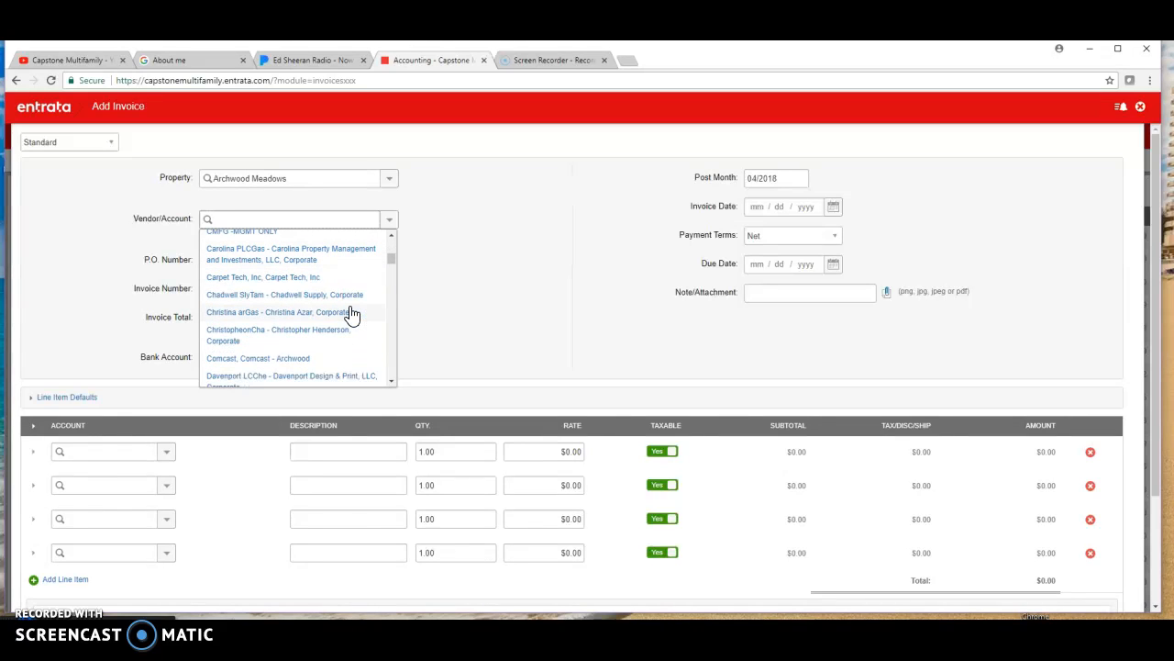
pyautogui.scroll(-3, 349, 315)
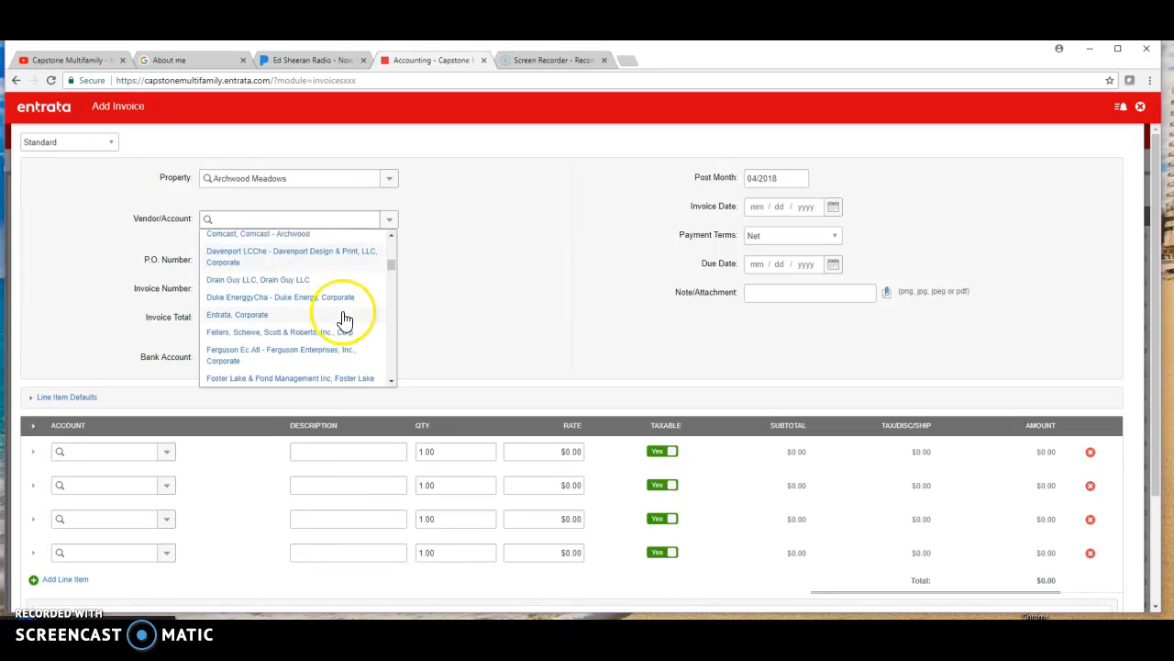
pyautogui.click(278, 299)
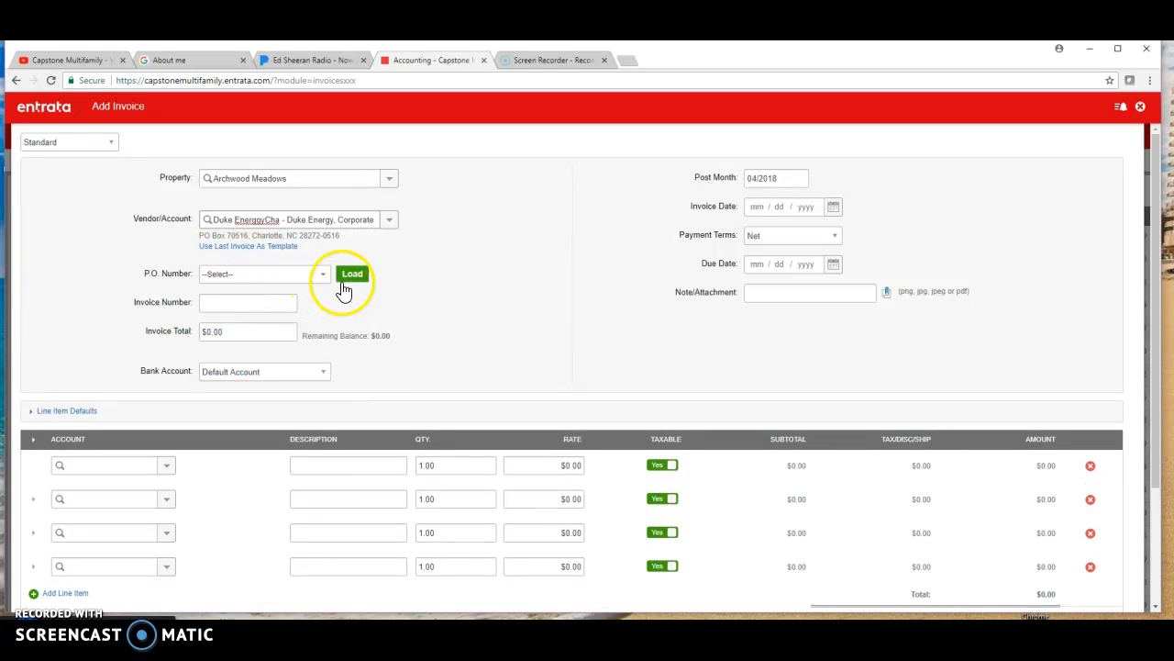
# - Fill in the invoice header with number 14258, total $200.00 and invoice date 04/10/2018
pyautogui.click(268, 302)
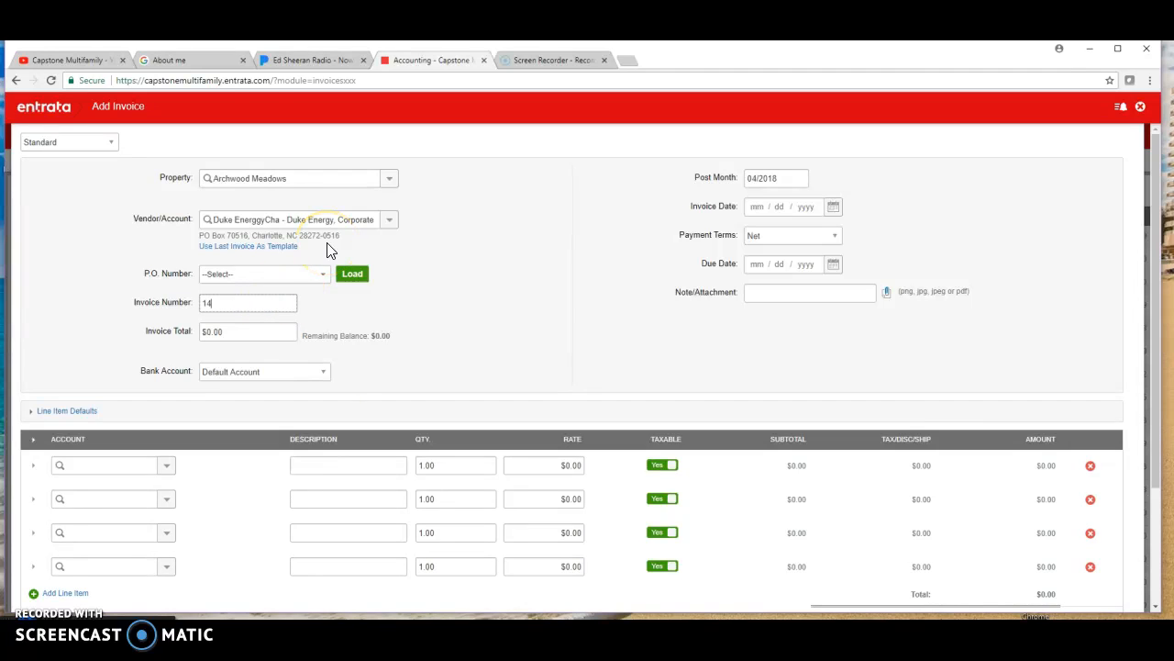
pyautogui.click(255, 127)
pyautogui.moveTo(260, 336); pyautogui.dragTo(189, 342)
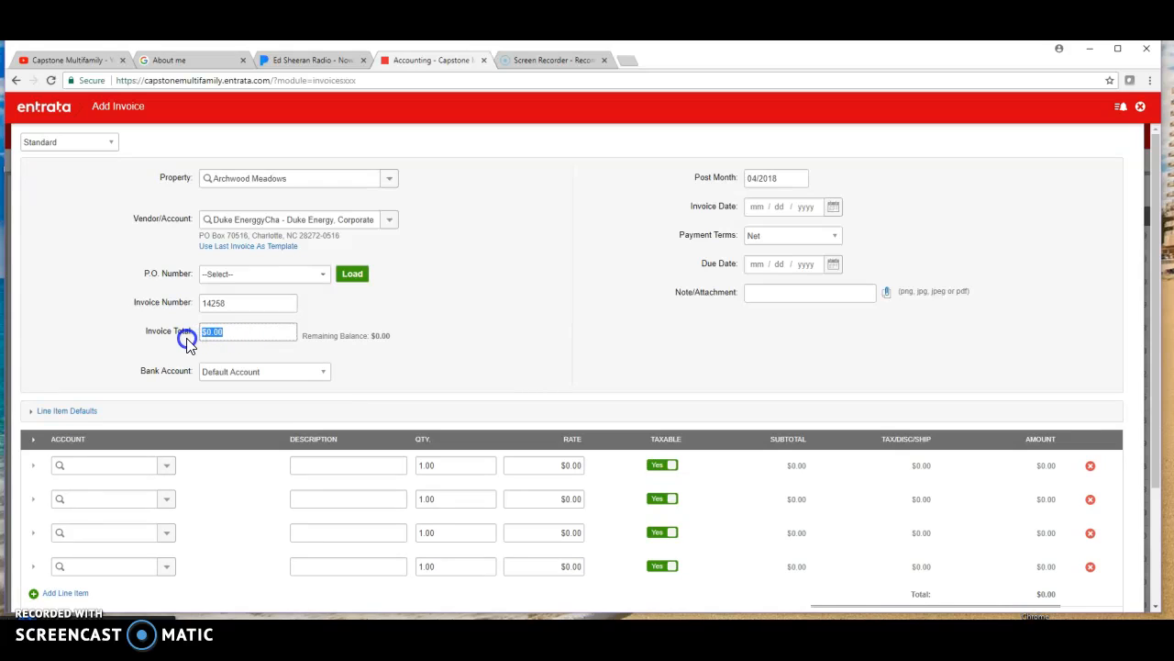
pyautogui.write('20')
pyautogui.click(833, 207)
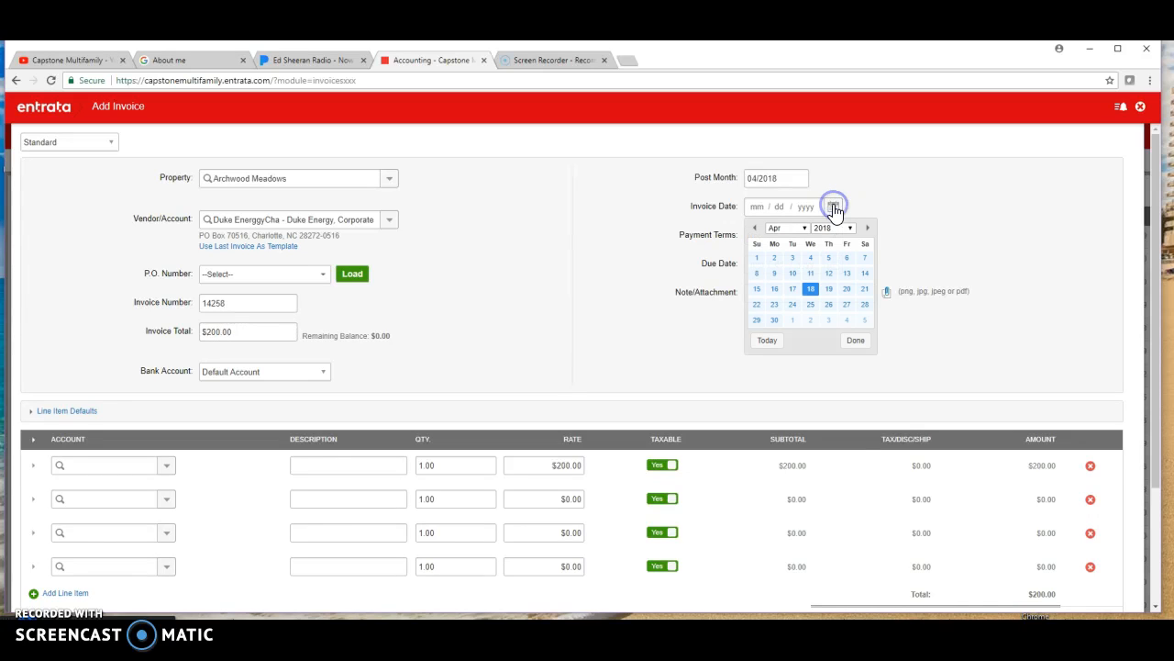
pyautogui.click(792, 274)
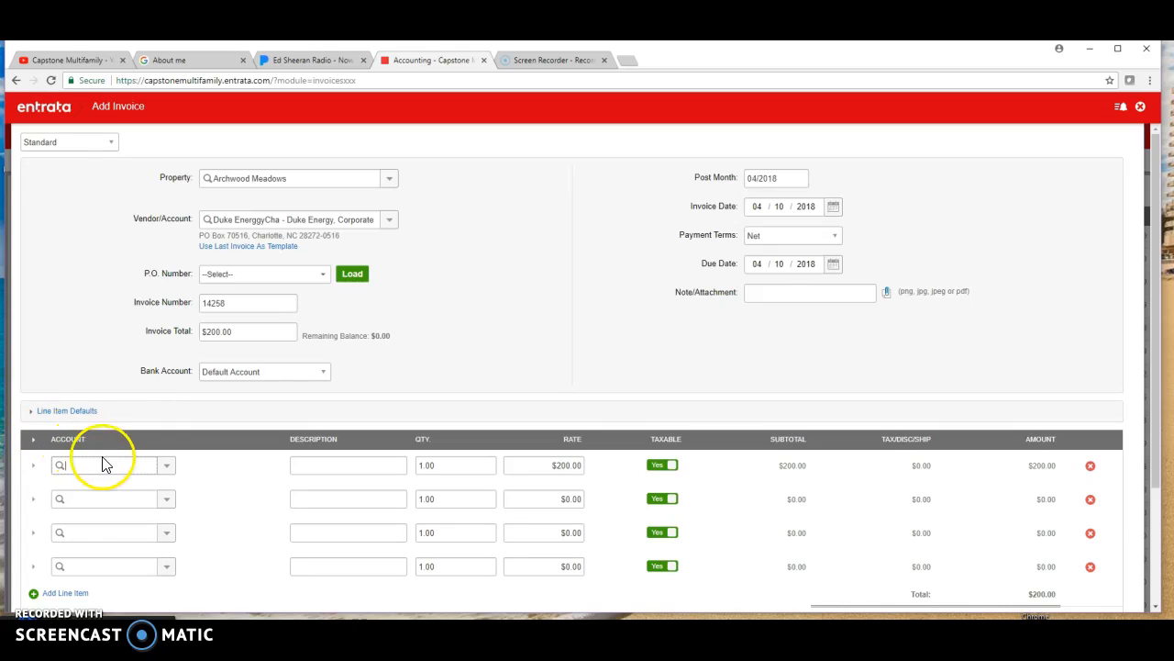
# - Assign the first line item to account 530200 : Electric Expense, describe it as "power for vacant" and leave it taxable
pyautogui.click(168, 469)
pyautogui.click(168, 470)
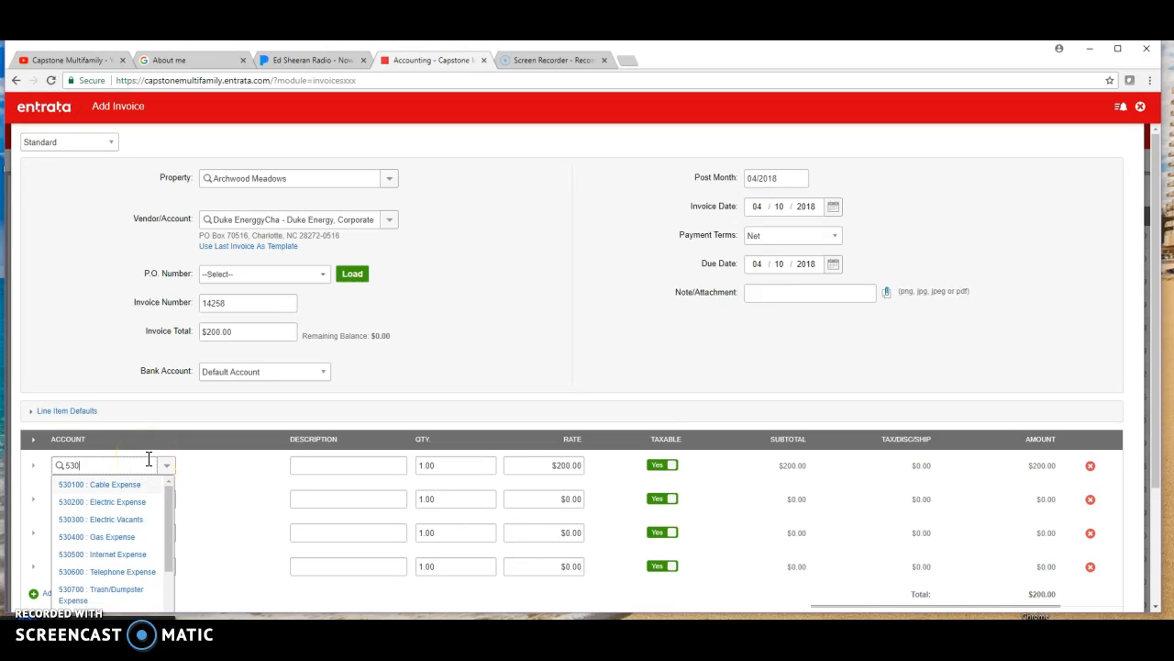
pyautogui.write('02')
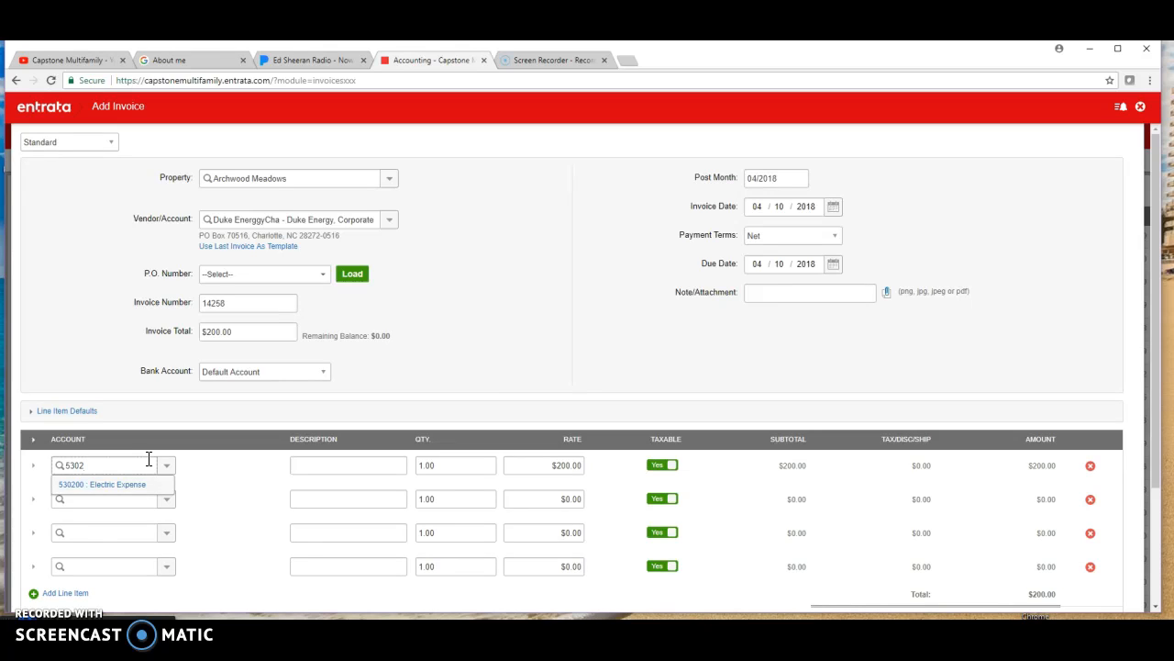
pyautogui.click(101, 486)
pyautogui.click(364, 464)
pyautogui.write('power for')
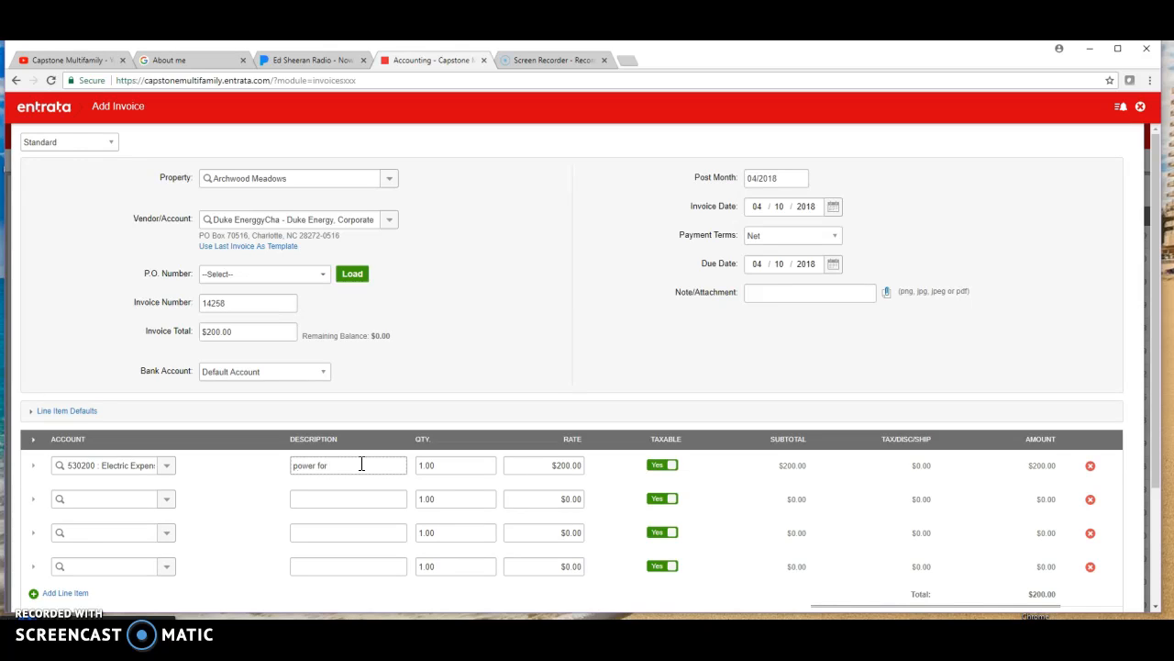
pyautogui.write(' vacant')
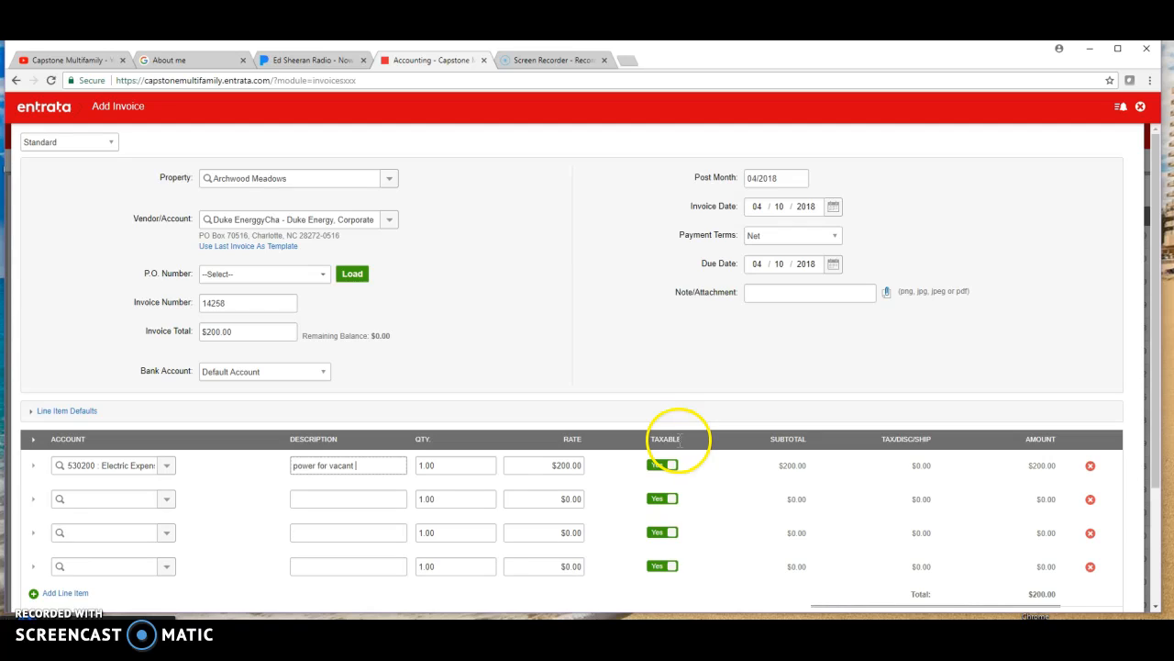
pyautogui.click(670, 465)
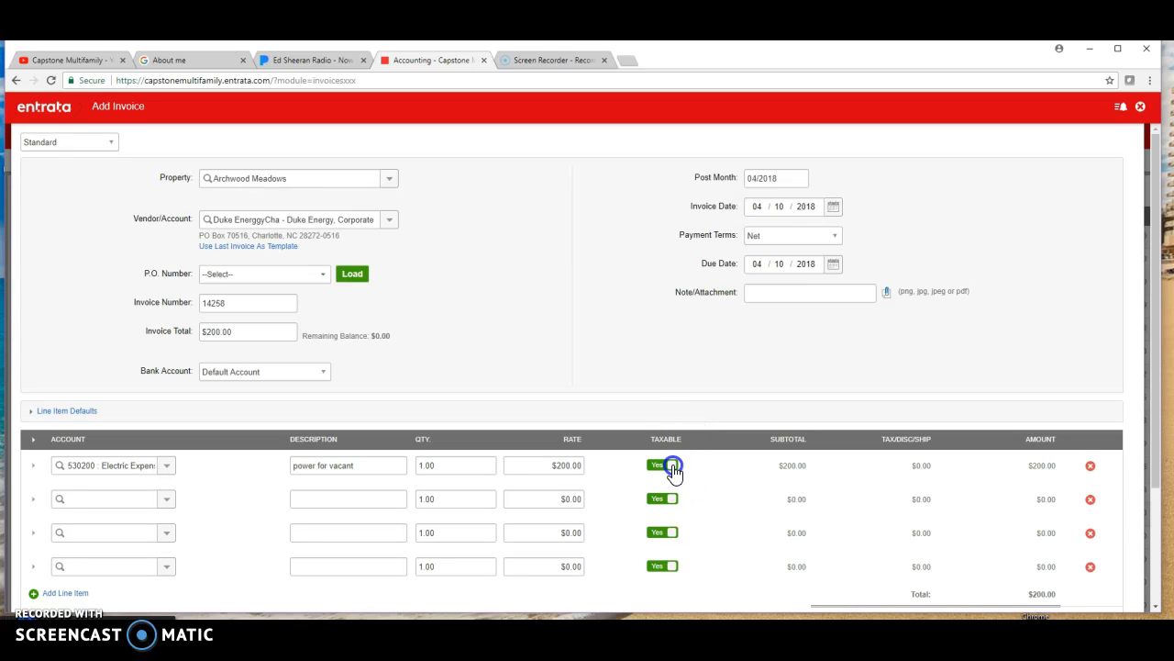
pyautogui.click(657, 467)
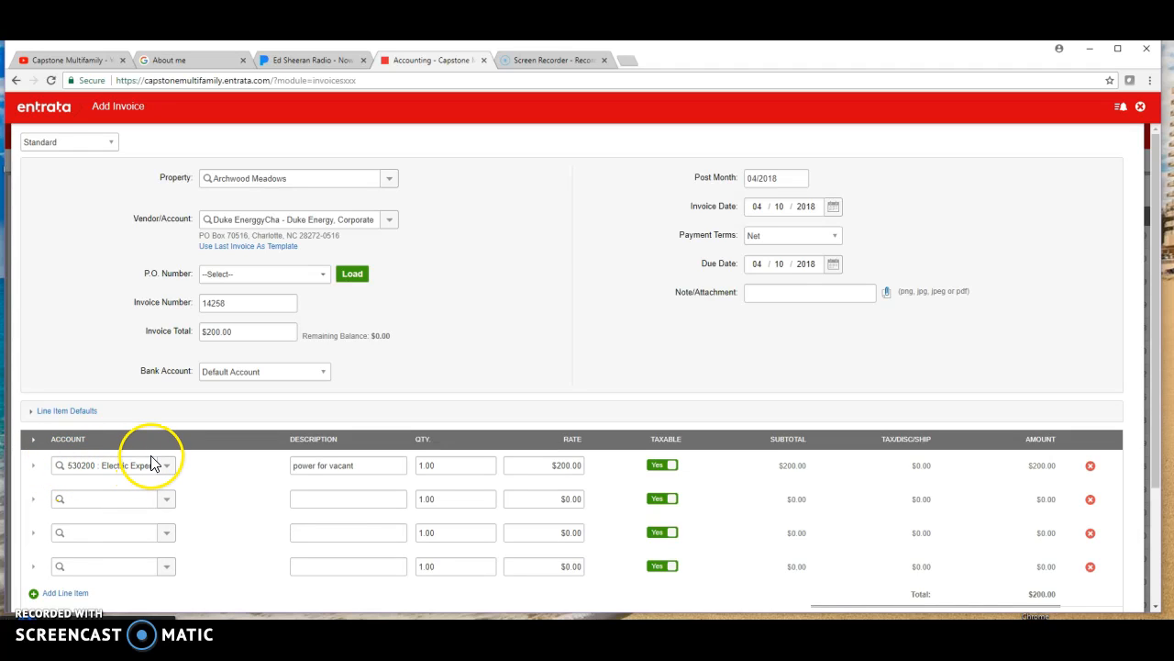
# - Expand the first line item's details and open its unit assignment for entry
pyautogui.click(32, 468)
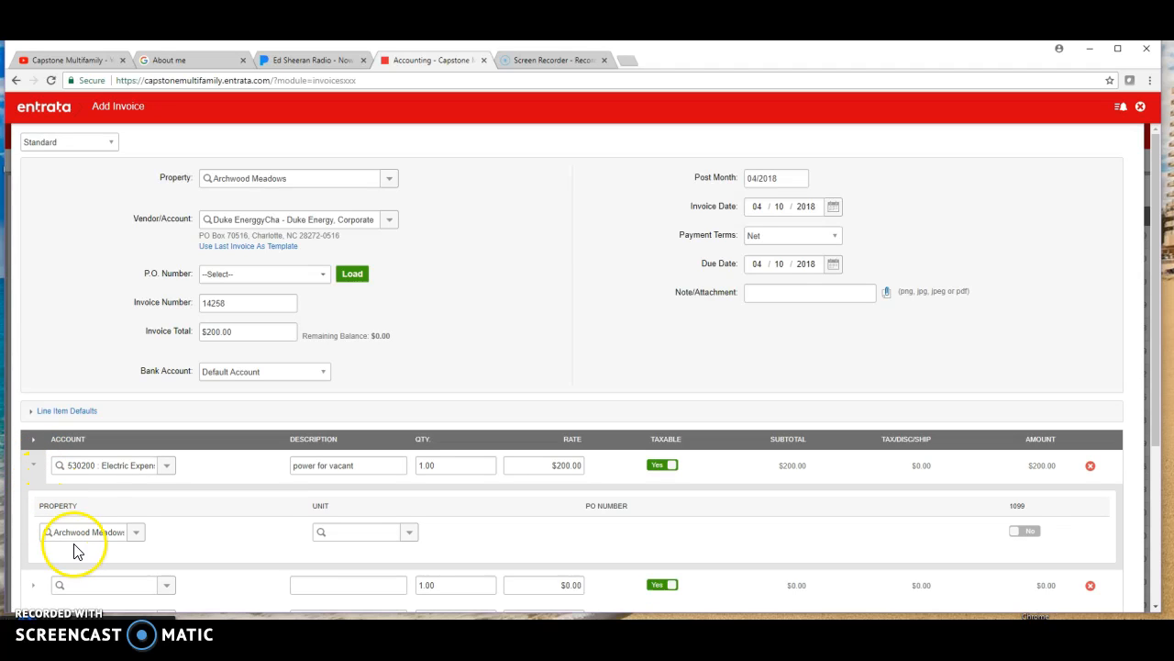
pyautogui.click(392, 532)
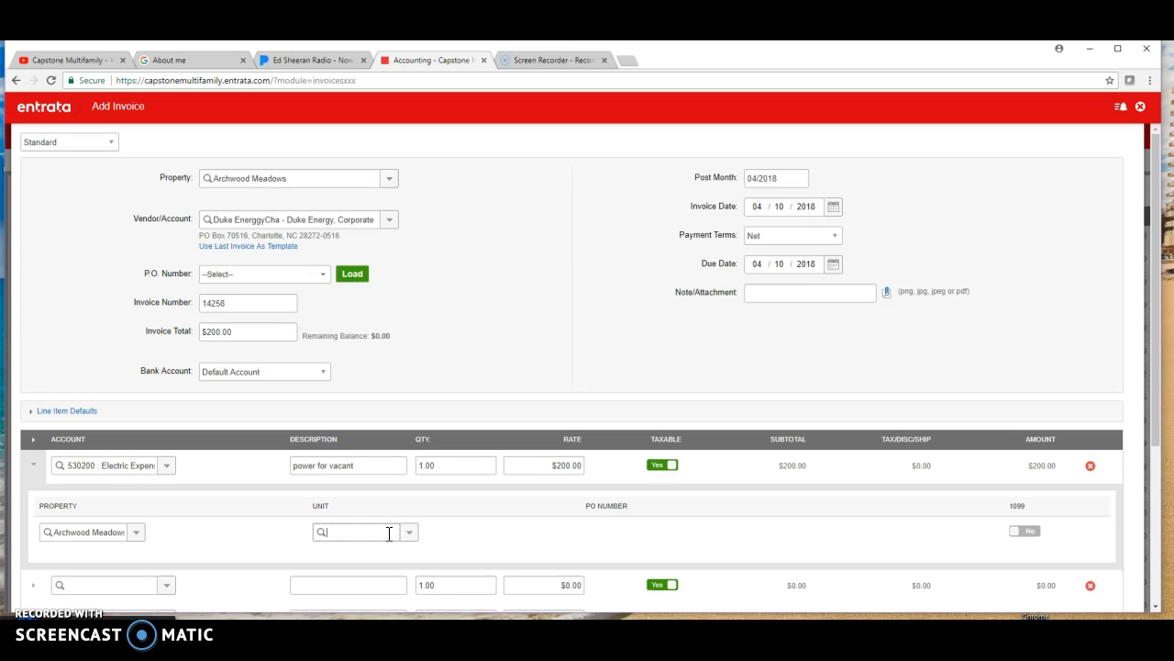
pyautogui.click(389, 533)
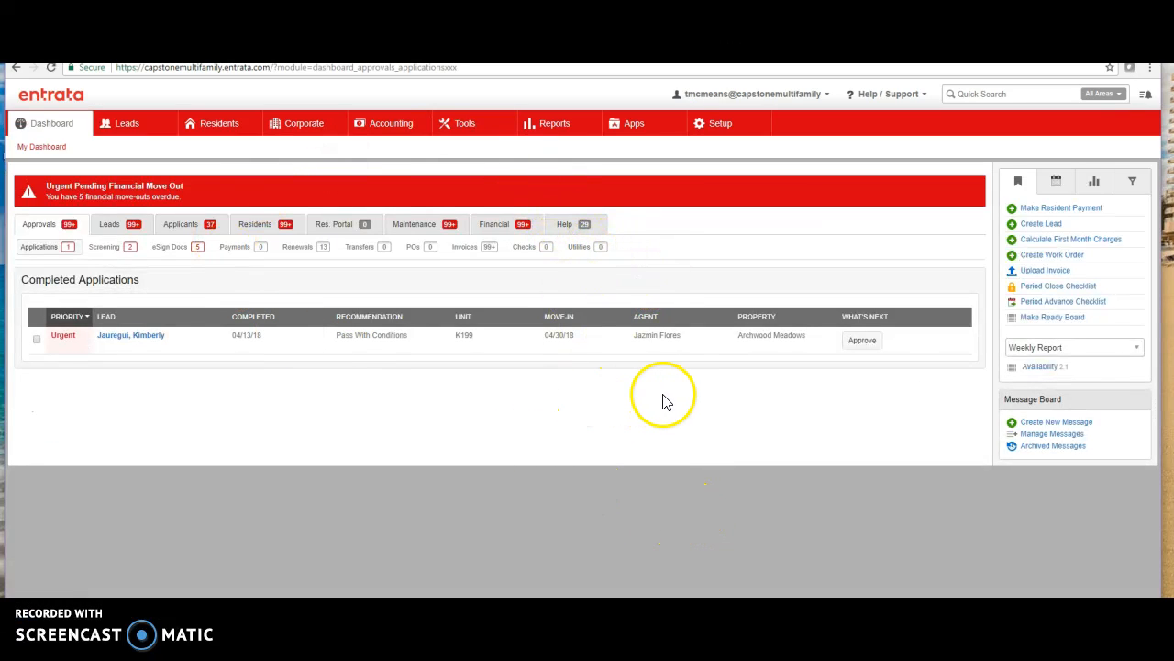
# - Start an invoice upload from the dashboard and choose the bv invoice PDF from the Desktop folder
pyautogui.moveTo(55, 132)
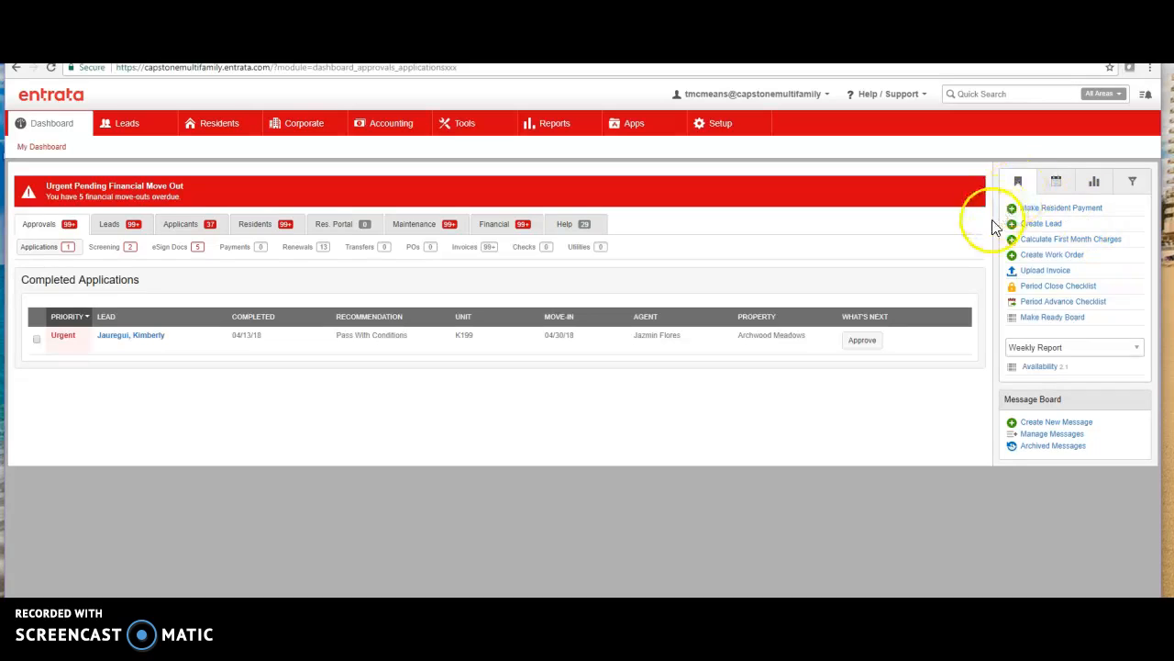
pyautogui.click(1051, 271)
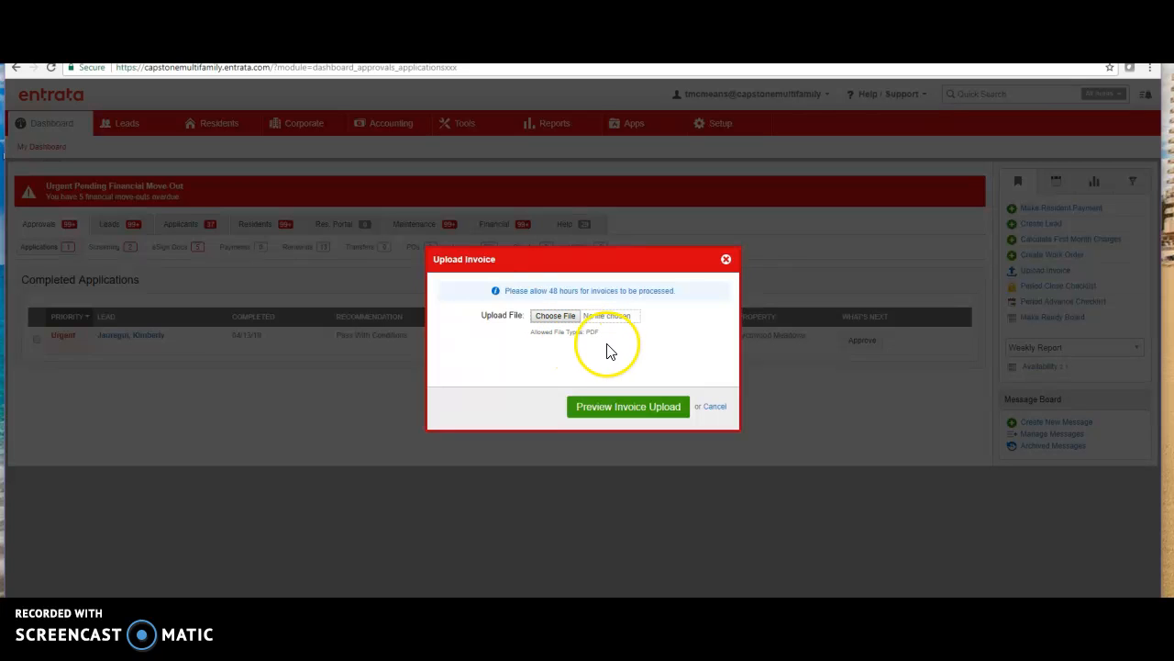
pyautogui.click(560, 319)
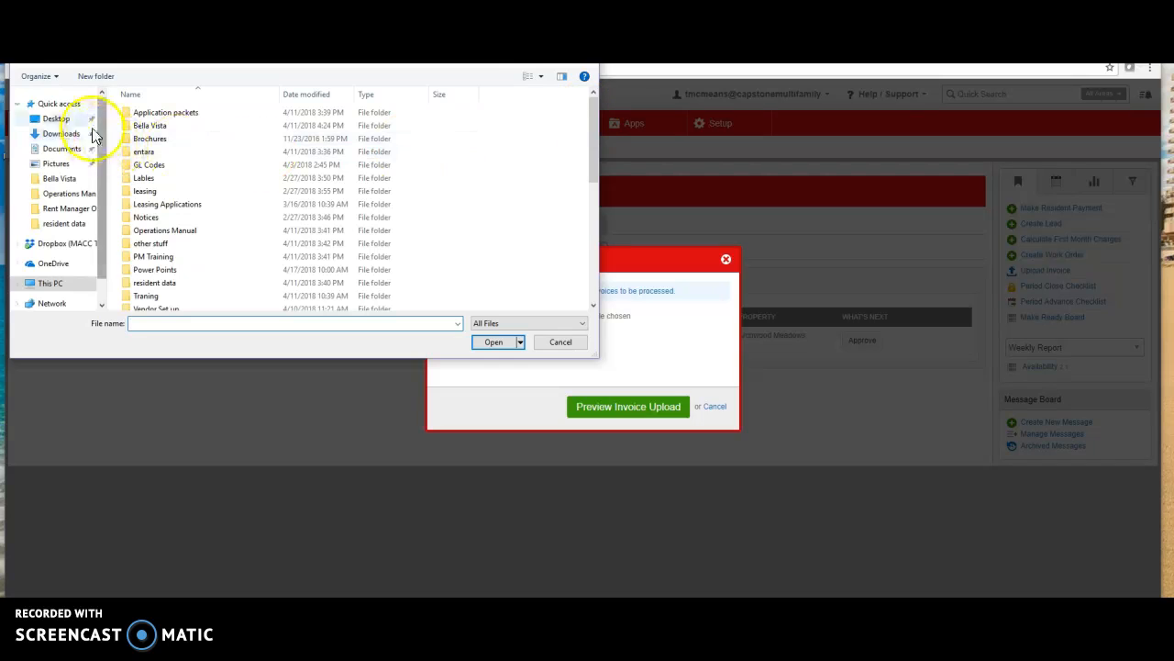
pyautogui.click(56, 118)
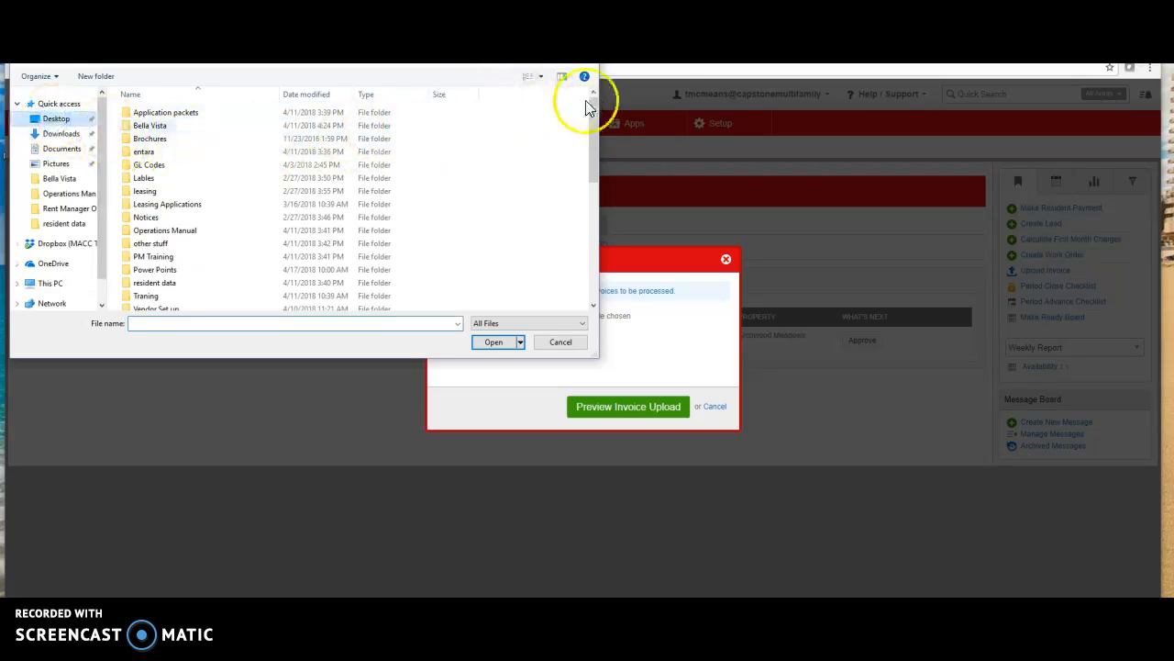
pyautogui.moveTo(593, 97); pyautogui.dragTo(590, 150)
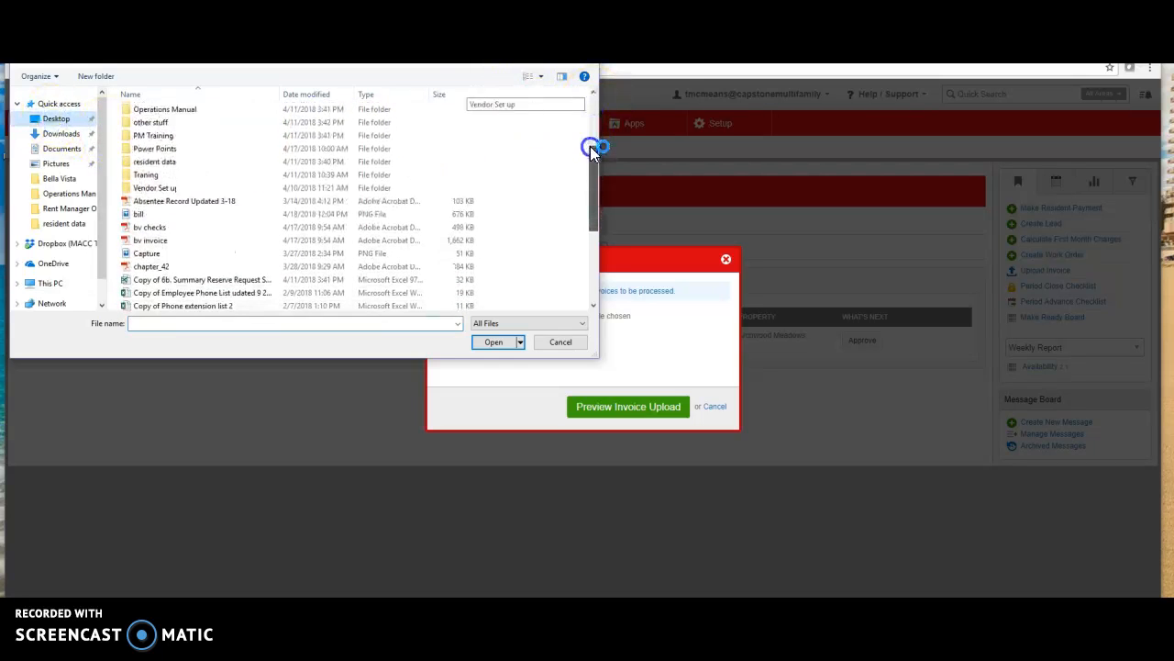
pyautogui.click(154, 239)
pyautogui.click(494, 341)
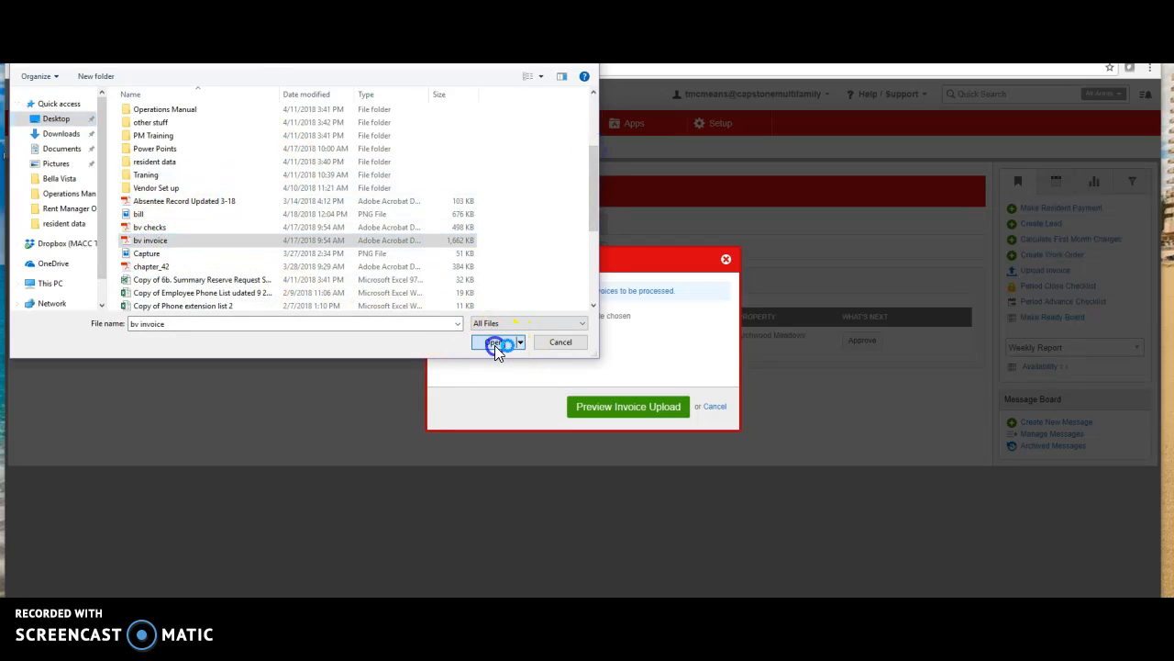
# - Preview the invoice upload and open the options for splitting the document
pyautogui.click(613, 413)
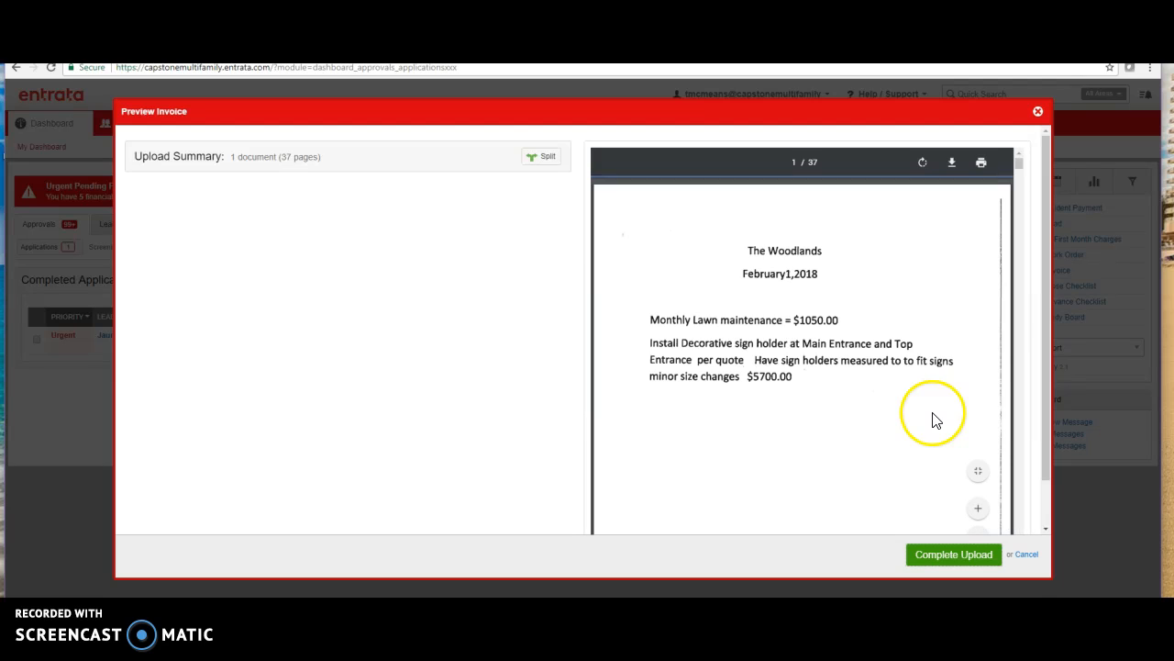
pyautogui.click(540, 164)
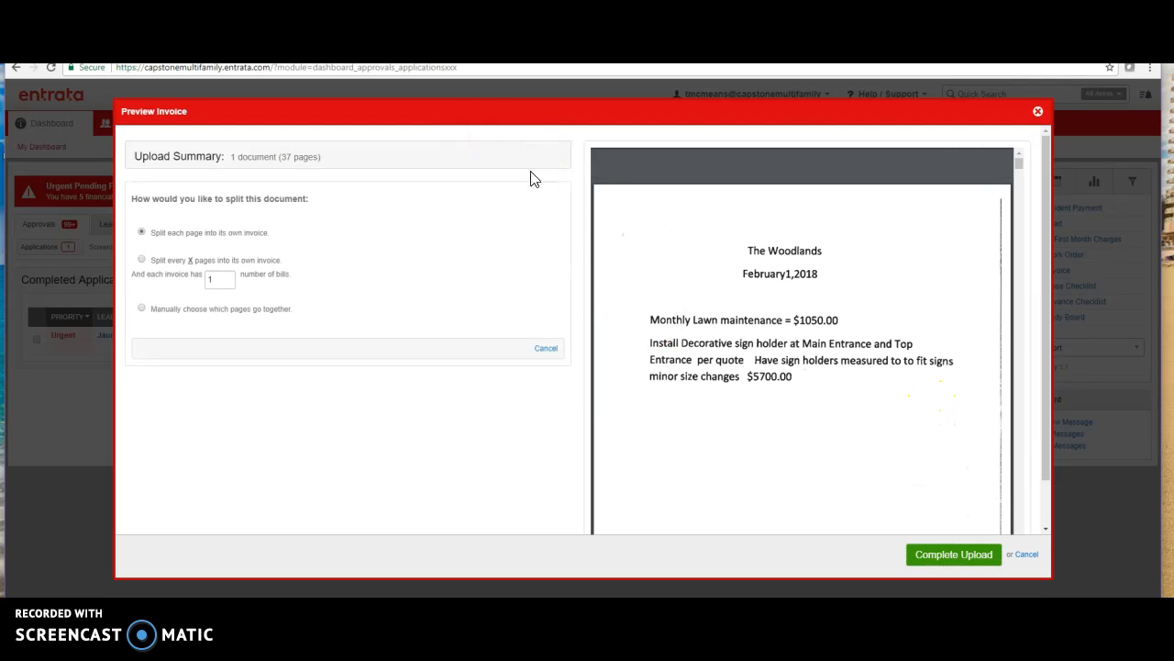